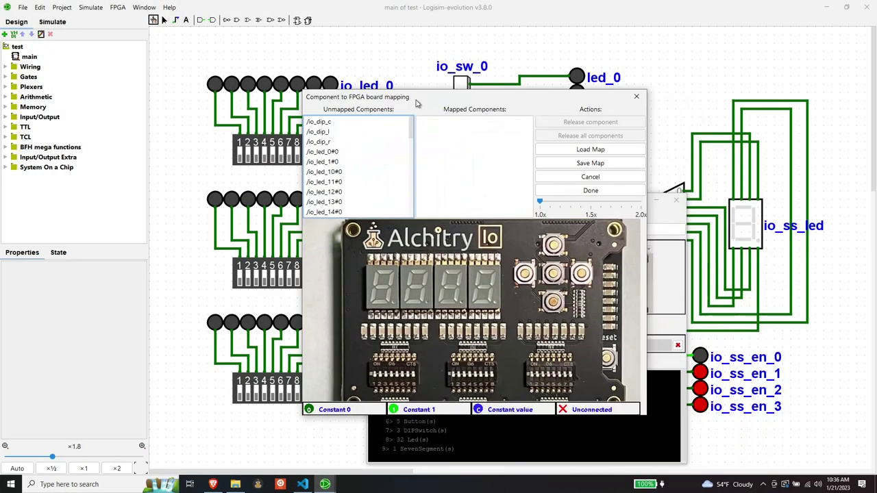
Step: Assign io_dip_c, io_dip_r and io_dip_l to the middle, right and left DIP switches on the Io board image
left_click(327, 124)
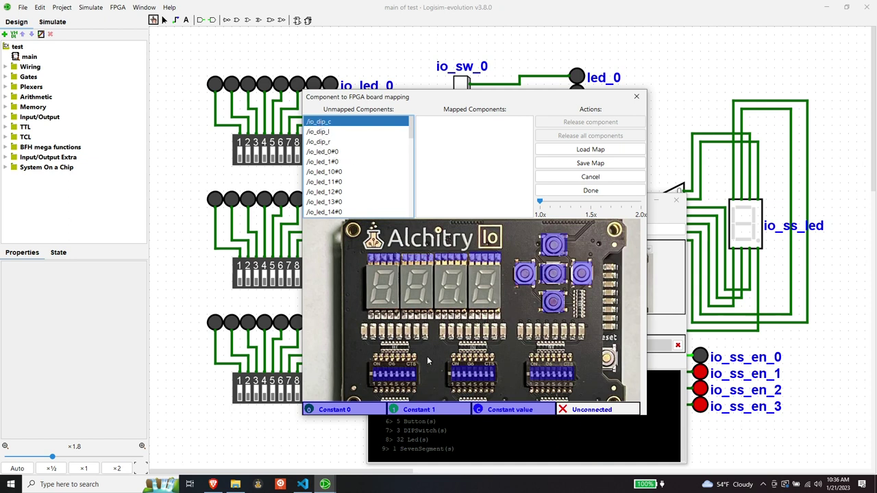
left_click(473, 373)
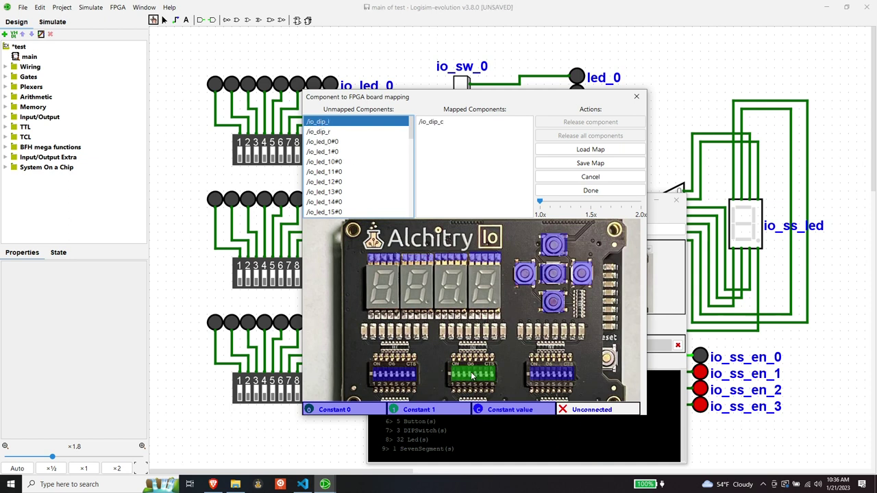
left_click(323, 134)
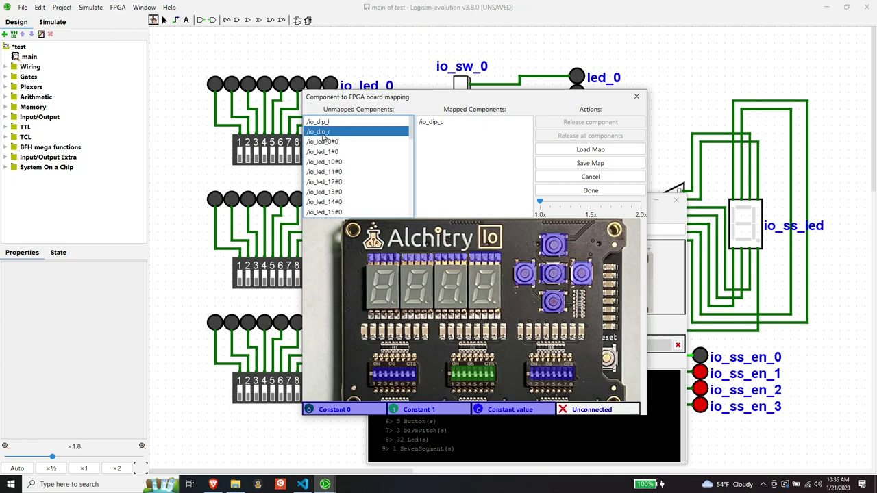
left_click(552, 373)
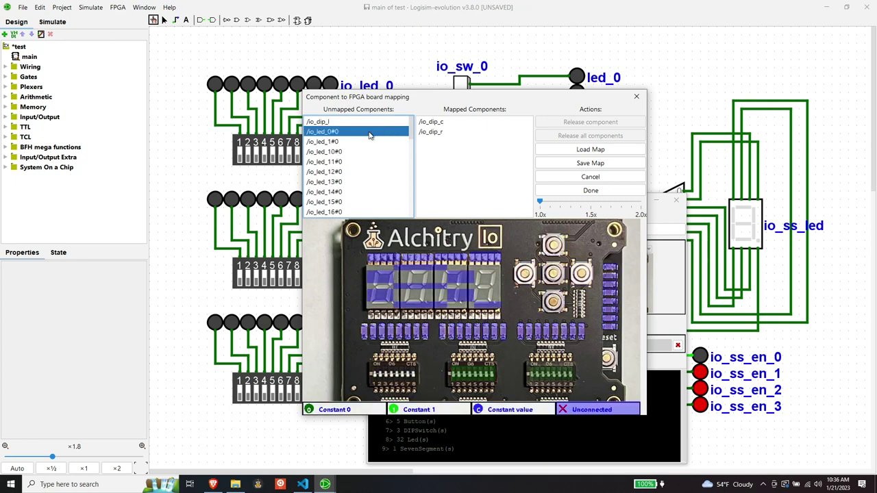
left_click(328, 122)
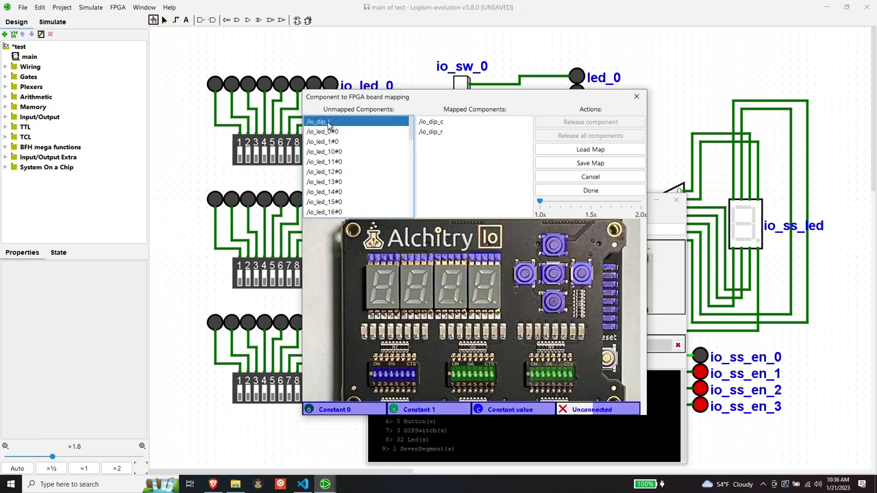
left_click(389, 376)
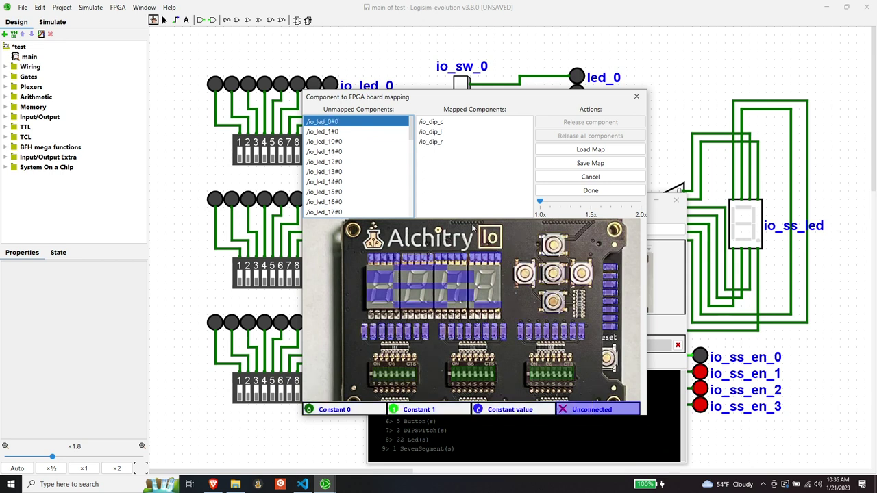
scroll(339, 167, "down", 10)
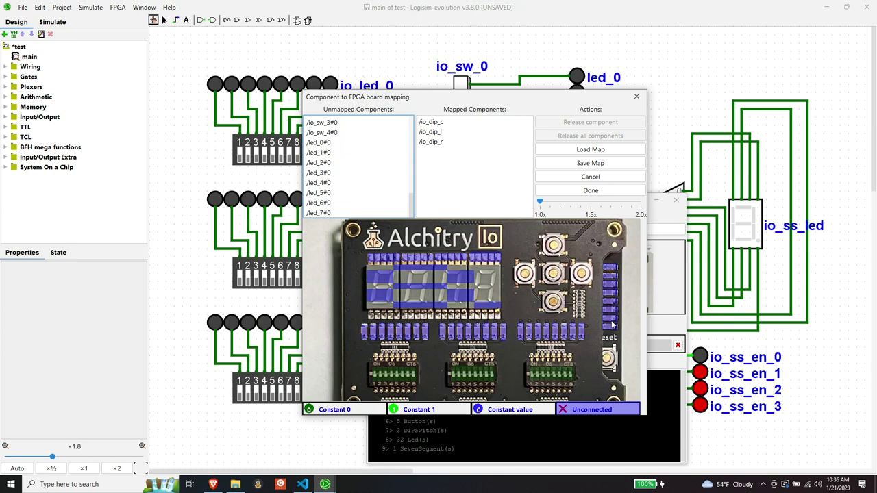
scroll(339, 162, "up", 2)
scroll(339, 162, "up", 10)
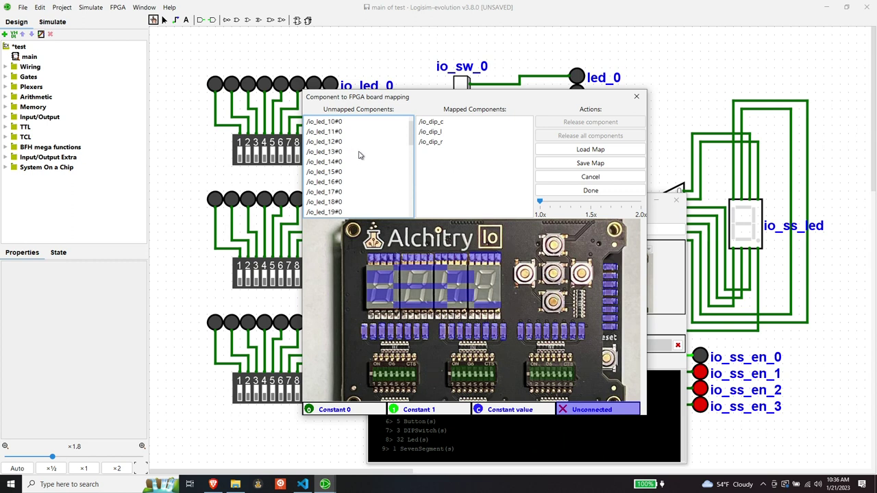
Step: Map the io_led component to the board's LEDs
left_click(327, 122)
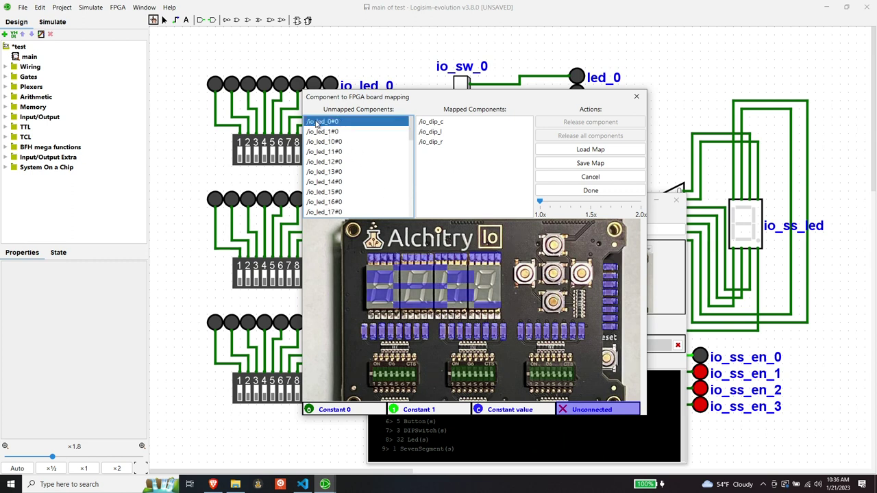
left_click(576, 333)
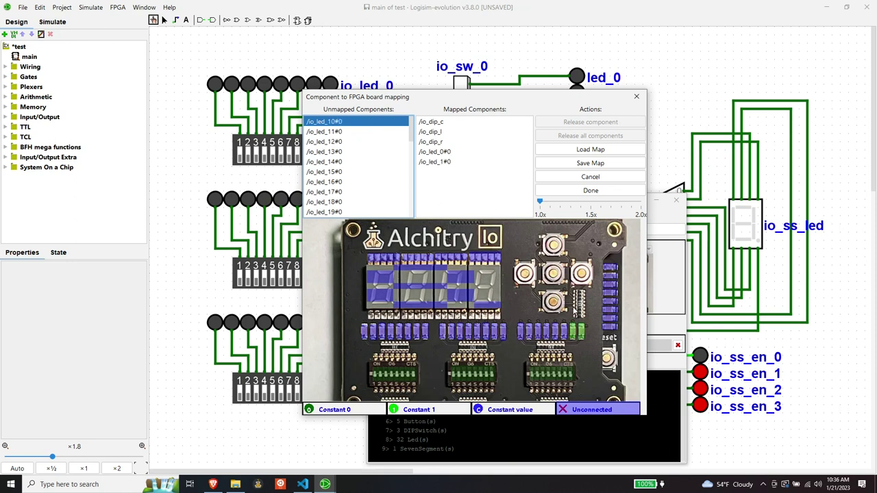
scroll(342, 157, "down", 10)
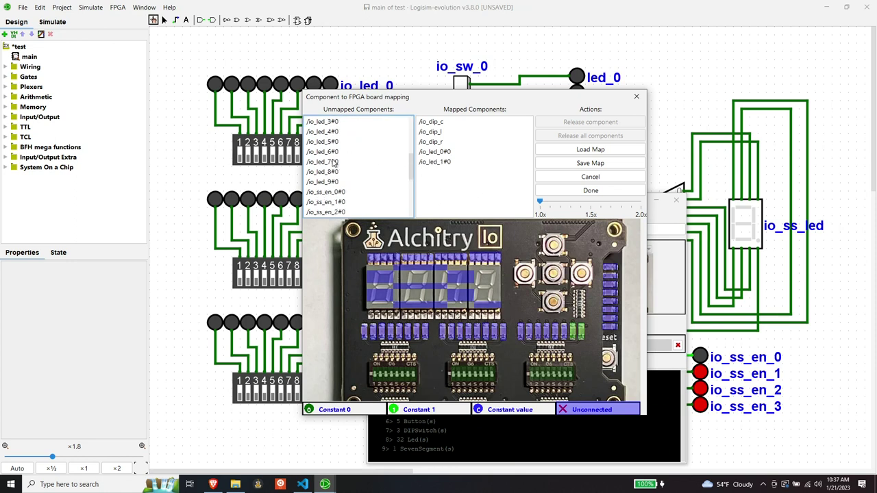
scroll(337, 161, "up", 10)
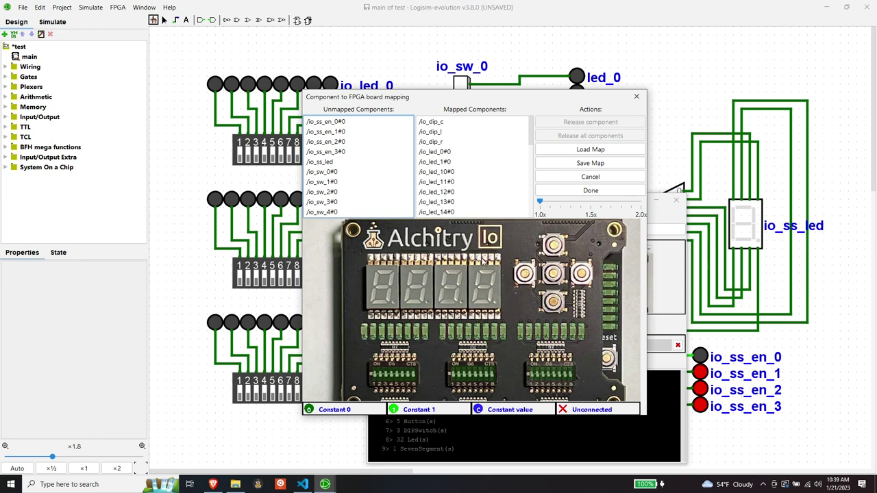
Step: Map io_ss_led to the seven-segment displays and io_ss_en_0–3 to the right-to-left digit enables
left_click(323, 162)
left_click(460, 283)
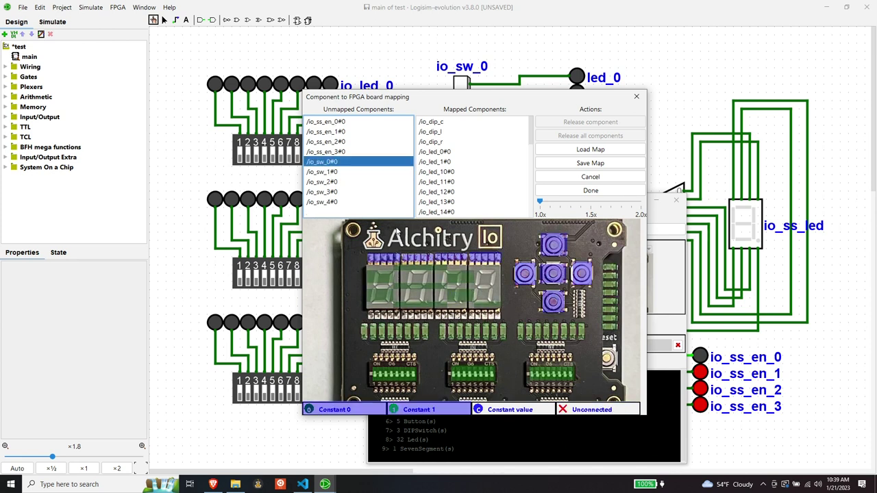
left_click(324, 122)
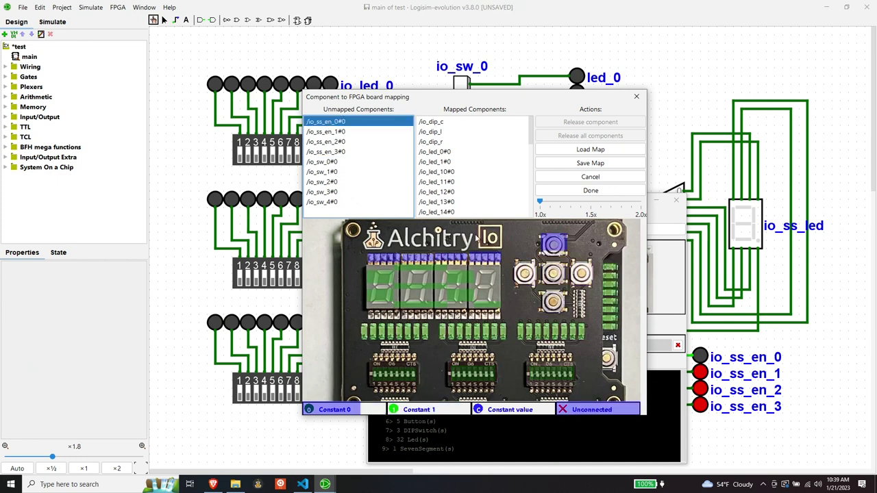
left_click(482, 260)
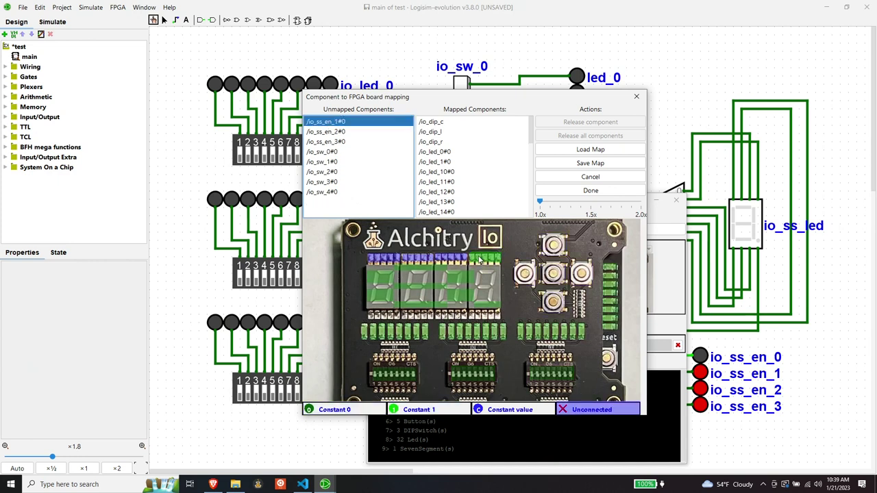
left_click(446, 261)
left_click(422, 259)
left_click(393, 259)
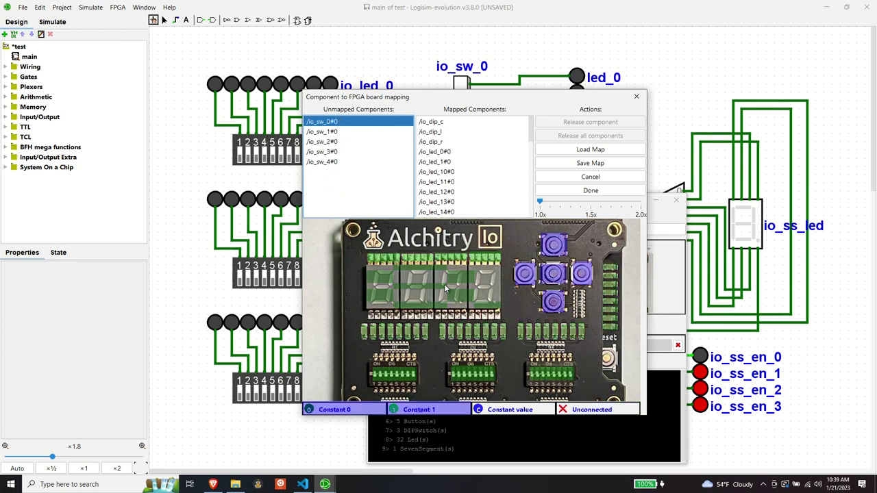
Step: Map io_sw_0–4 to the top, centre, bottom, left and right push buttons, then finish mapping
left_click(558, 248)
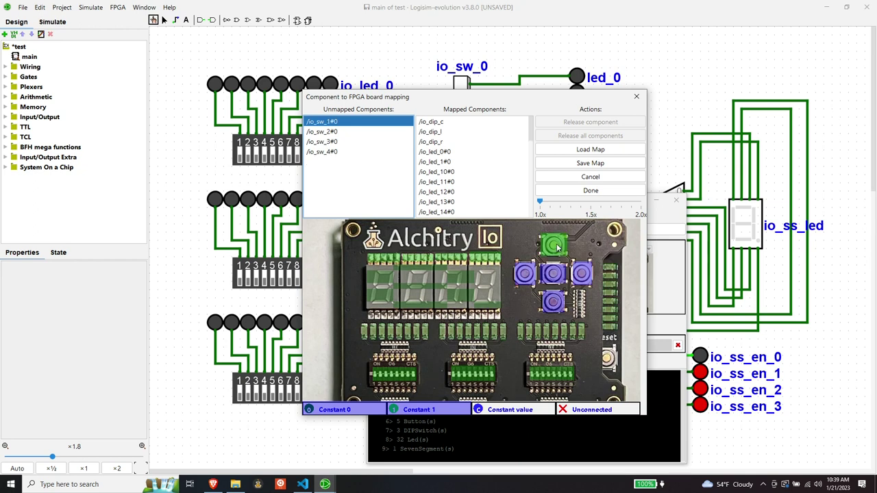
left_click(554, 274)
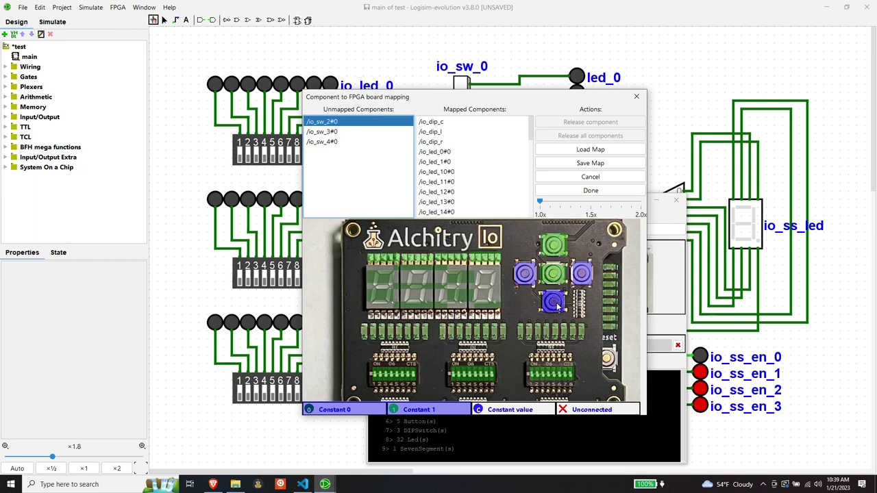
left_click(553, 301)
left_click(525, 274)
left_click(581, 274)
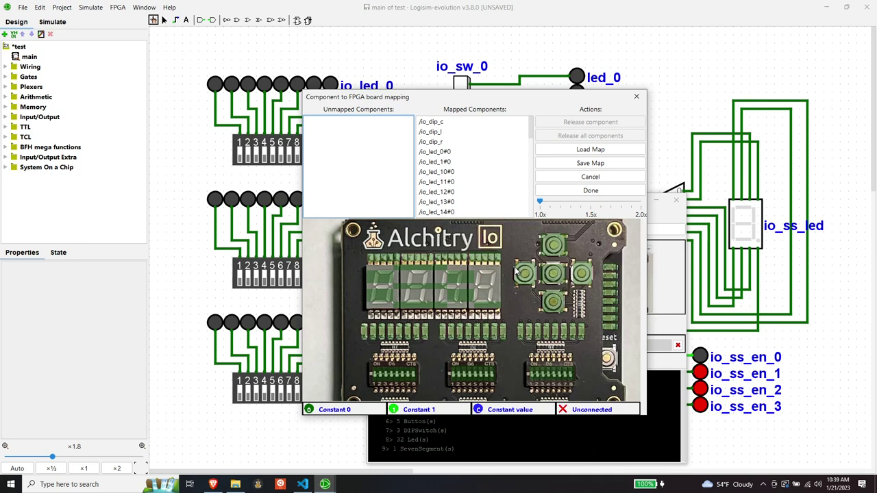
scroll(442, 173, "down", 10)
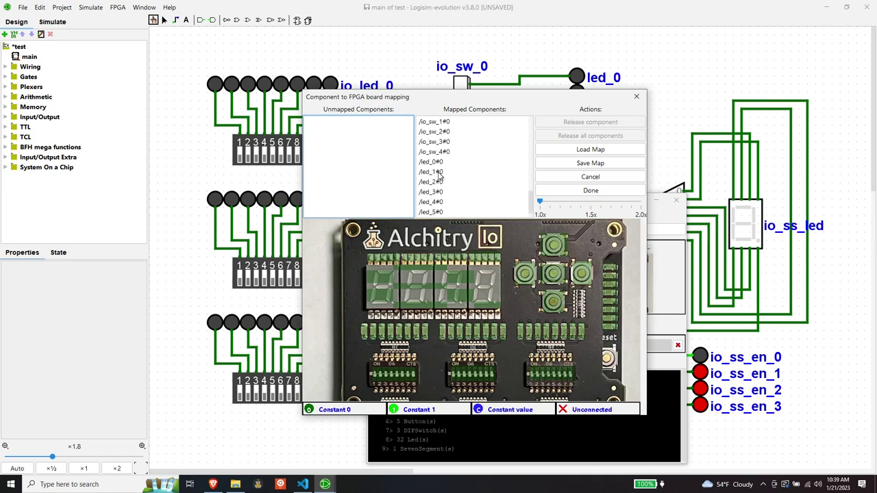
scroll(442, 174, "up", 10)
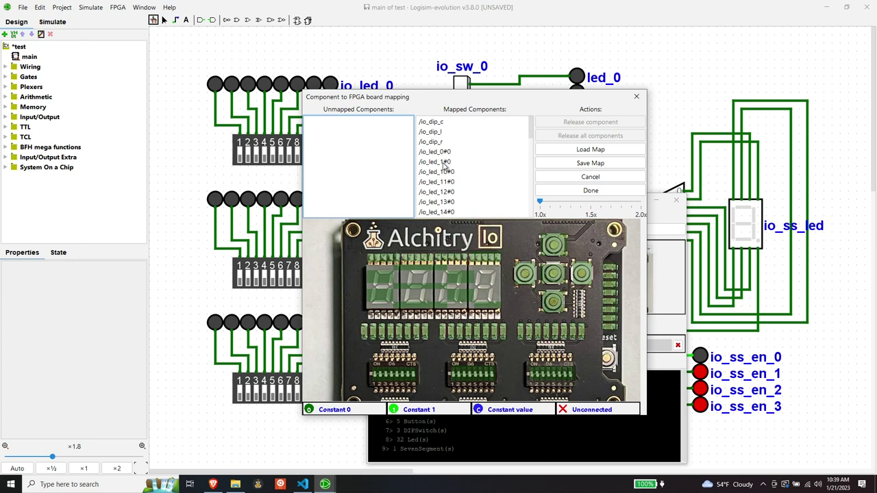
left_click(579, 192)
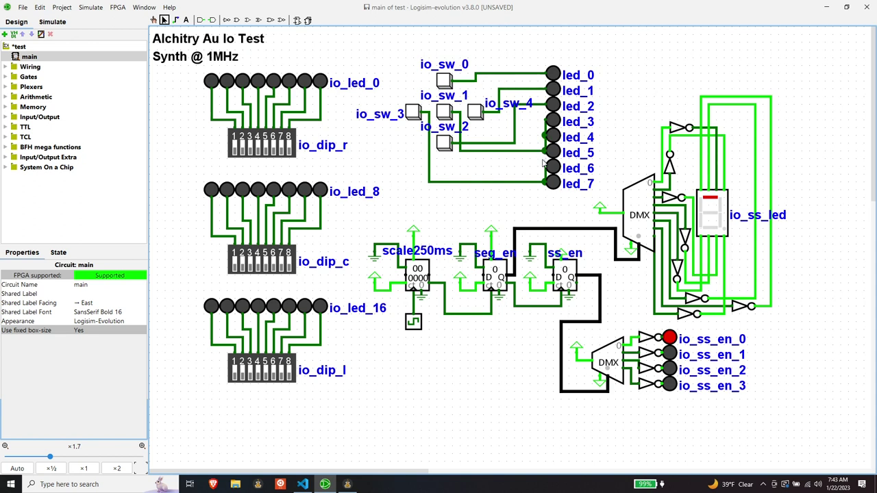
Step: Show vivadoConstraints.xdc maximized with larger text and scroll through its PACKAGE_PIN and IOSTANDARD lines
left_click(304, 486)
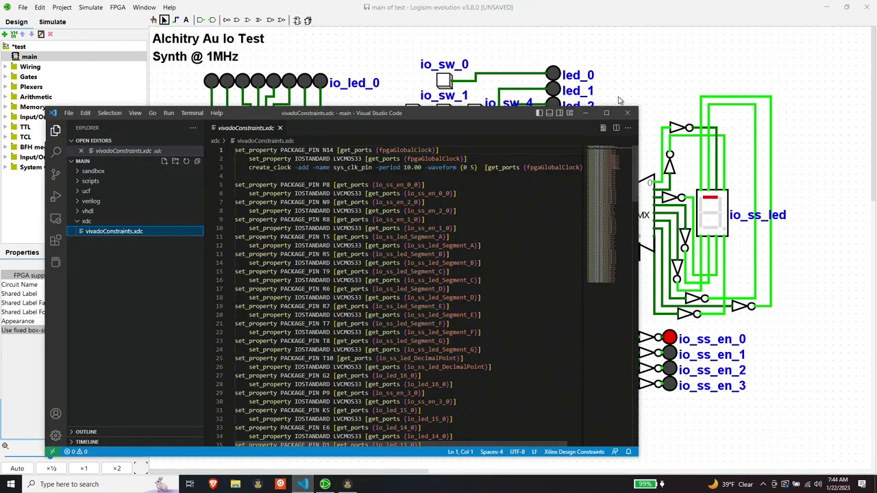
left_click(606, 114)
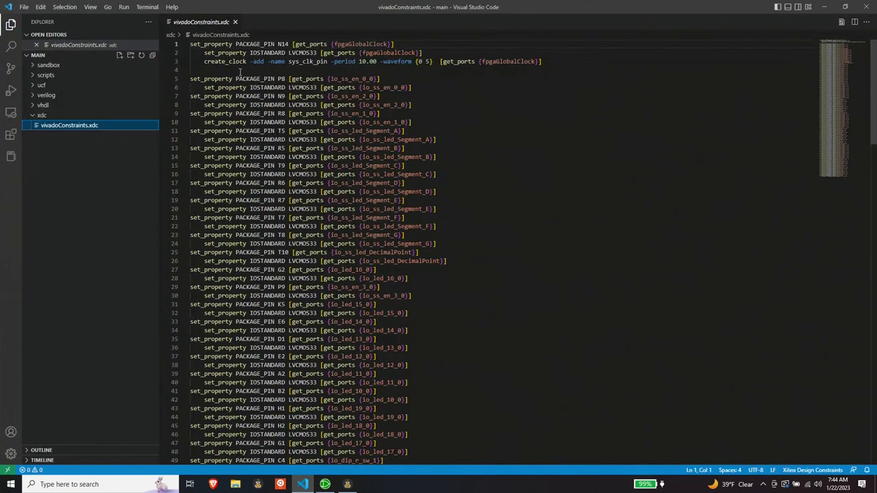
key("ctrl+equal")
scroll(348, 342, "down", 20)
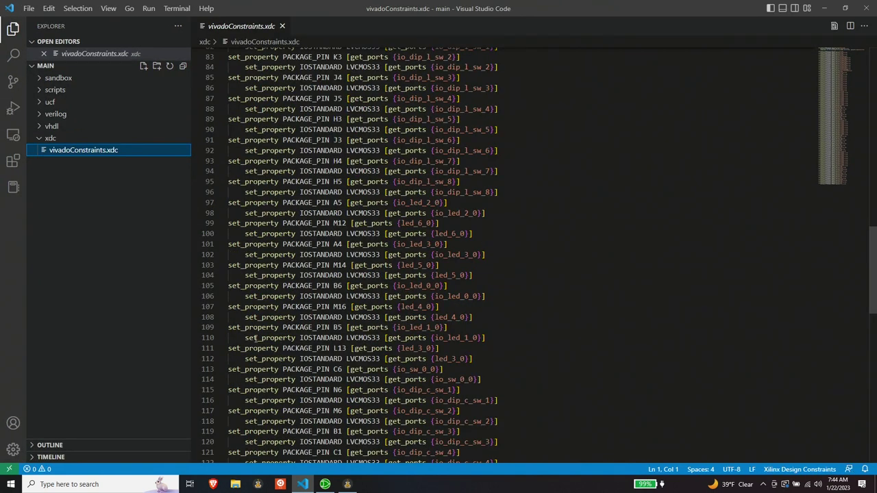
scroll(349, 341, "down", 2)
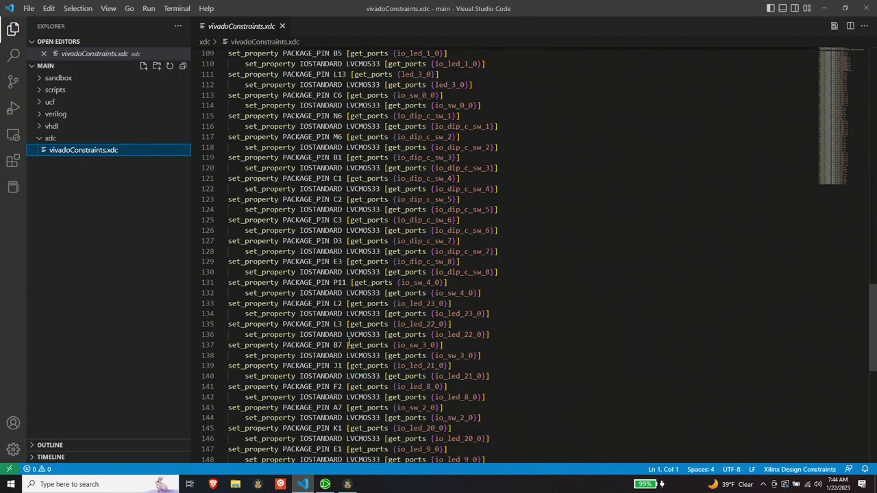
scroll(356, 339, "down", 2)
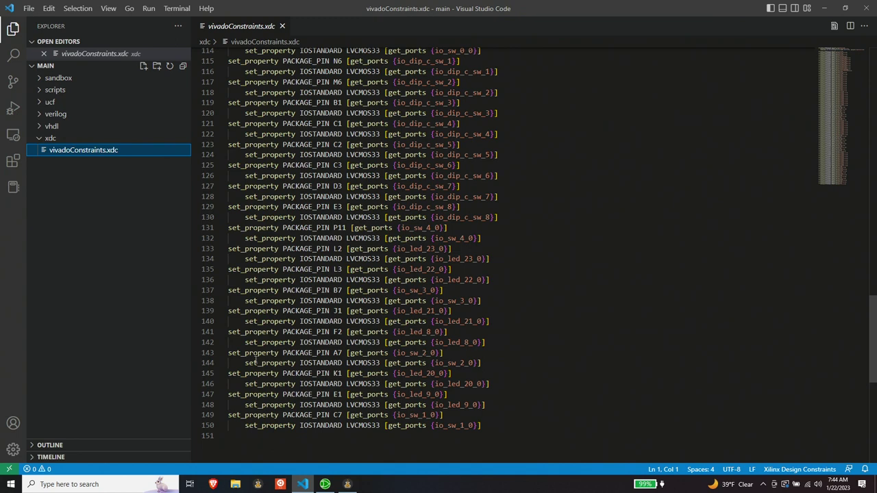
Step: Point out the io_sw_2_0 constraint line in vivadoConstraints.xdc
left_click(385, 363)
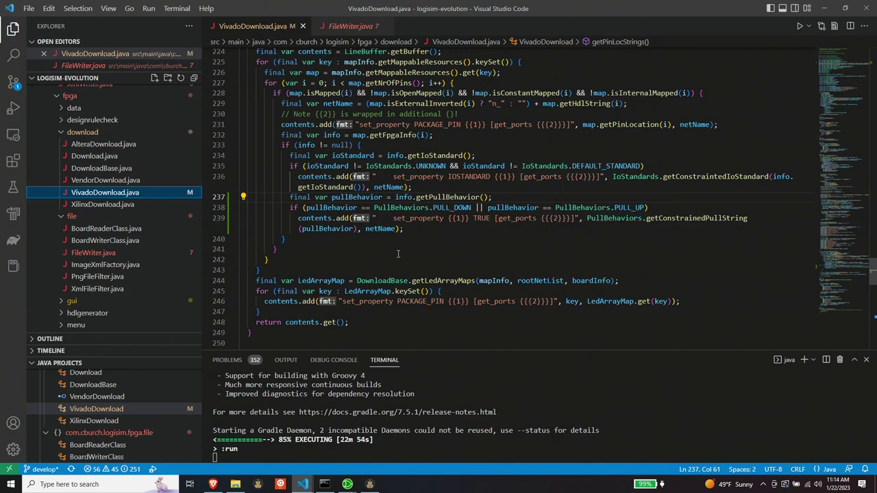
Step: Select the new pull-behavior lines 237–239 in VivadoDownload.java, then open XilinxDownload.java in a preview tab
scroll(397, 255, "up", 1)
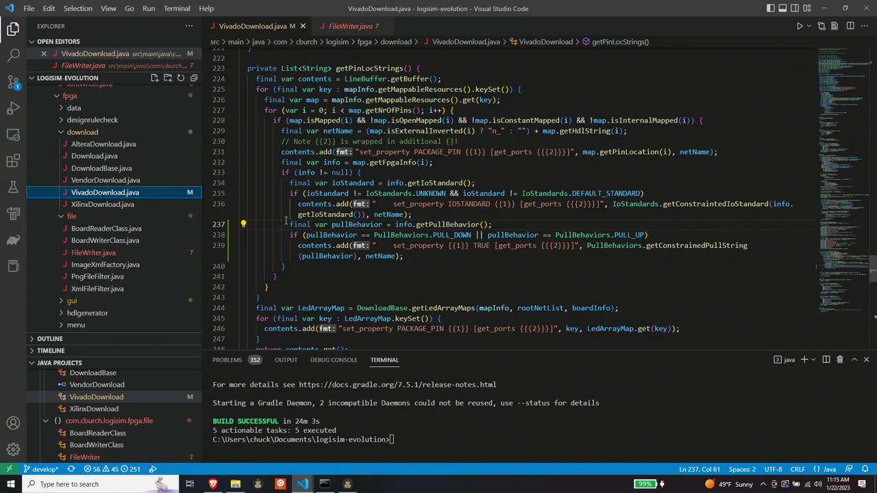
left_click_drag(266, 224, 423, 257)
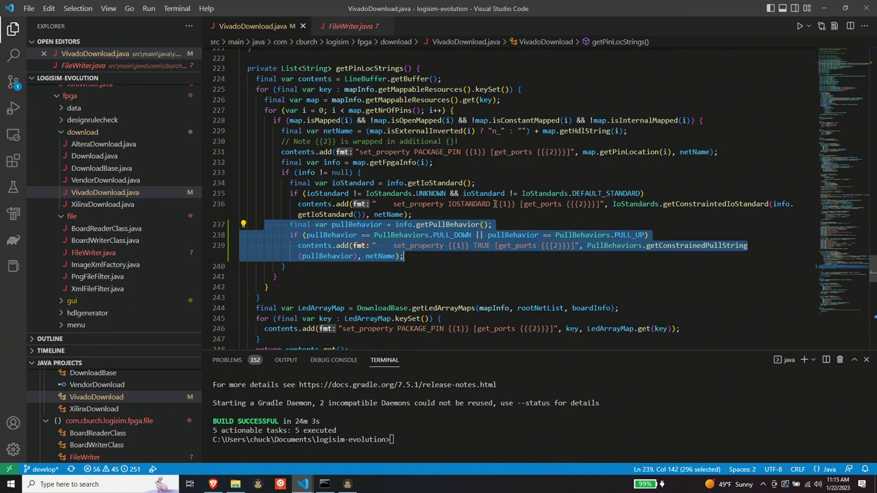
left_click(455, 45)
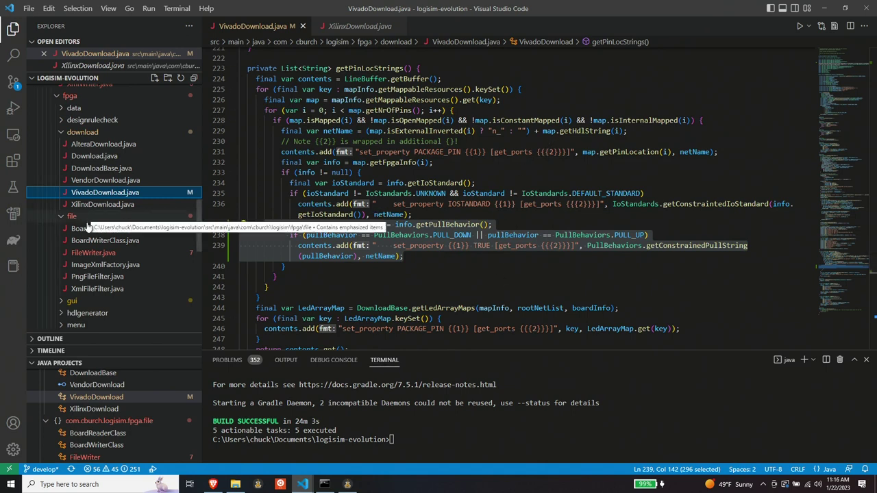
scroll(91, 220, "up", 3)
scroll(93, 218, "down", 3)
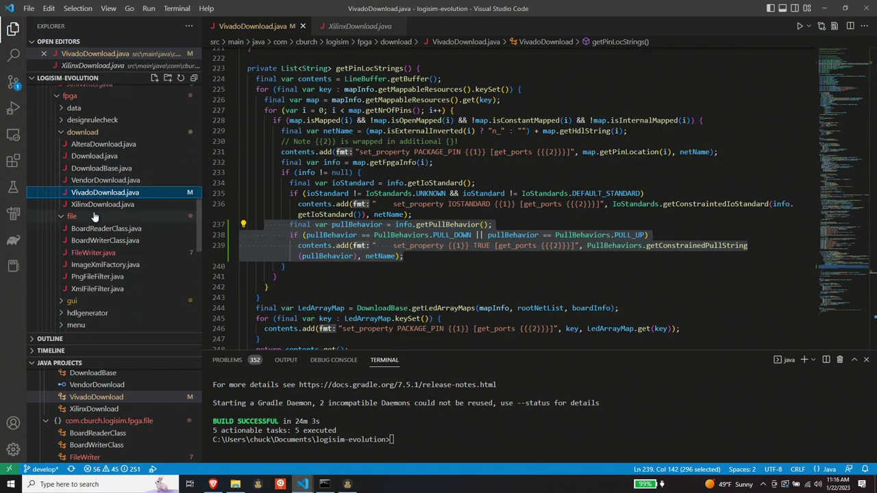